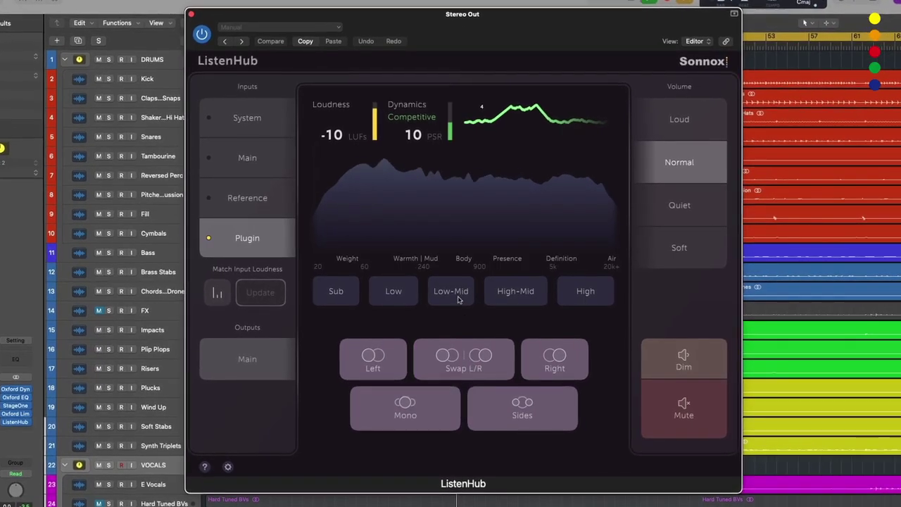
- Solo the High-Mid and High bands together, moving off a brief Low-Mid solo
click(456, 297)
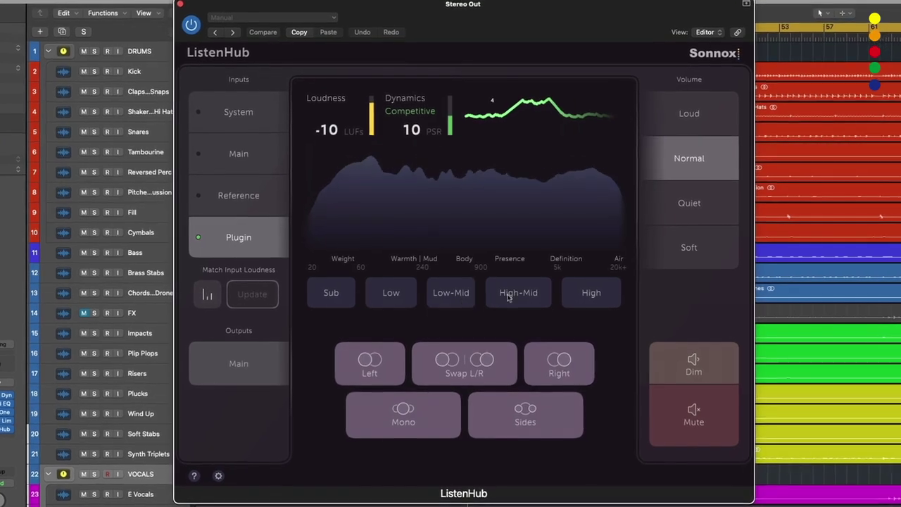
click(506, 296)
click(588, 294)
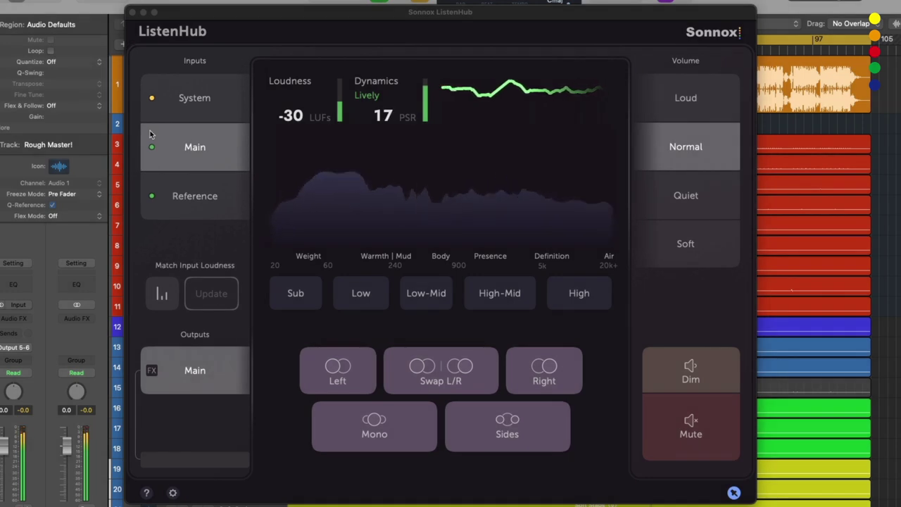
- Turn on Match Input Loudness and monitor the Reference input
click(163, 293)
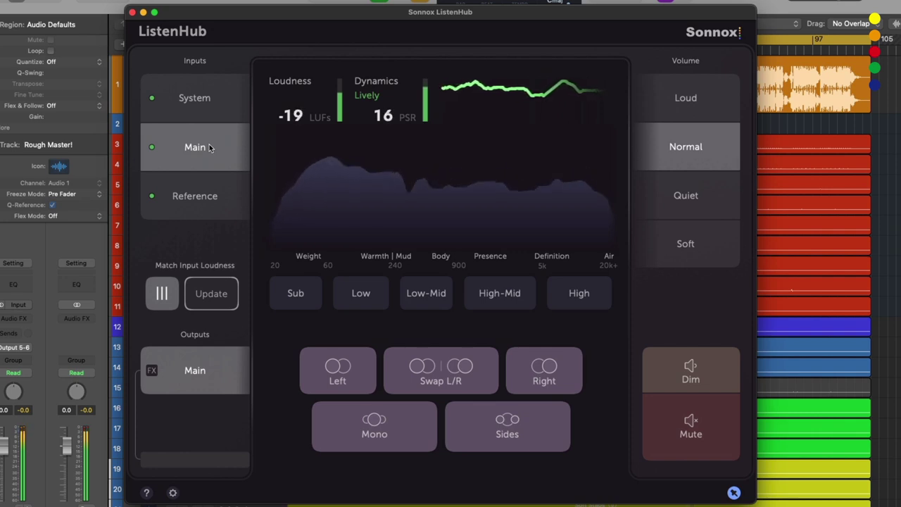
click(195, 195)
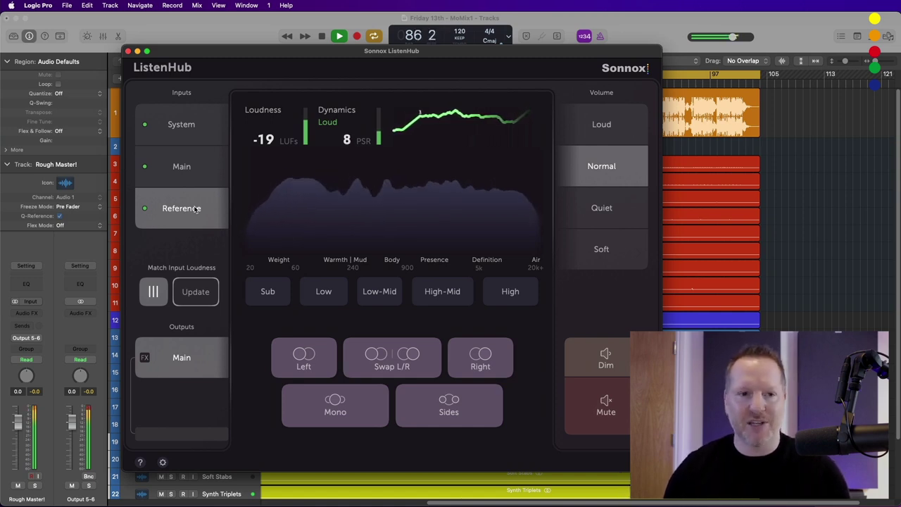
- Return to the Main input and audition High, High-Mid and Low-Mid solos, then clear them all
click(190, 169)
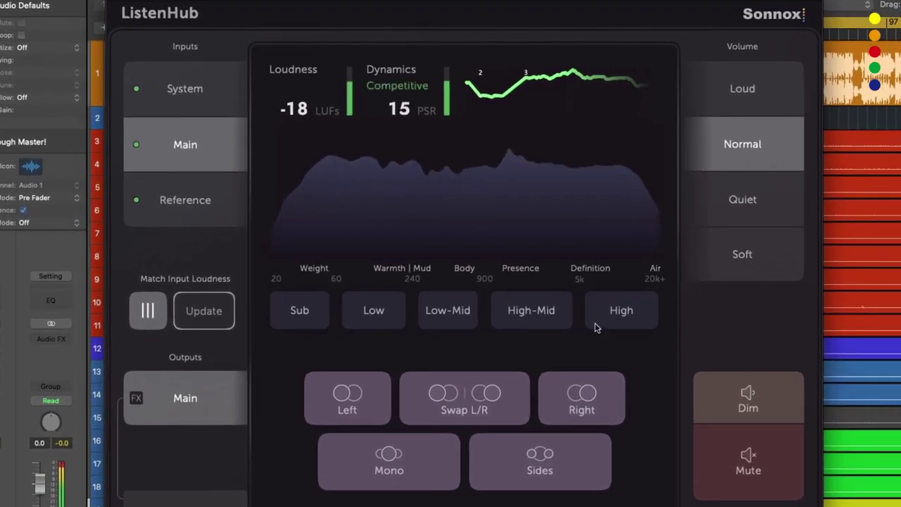
click(631, 321)
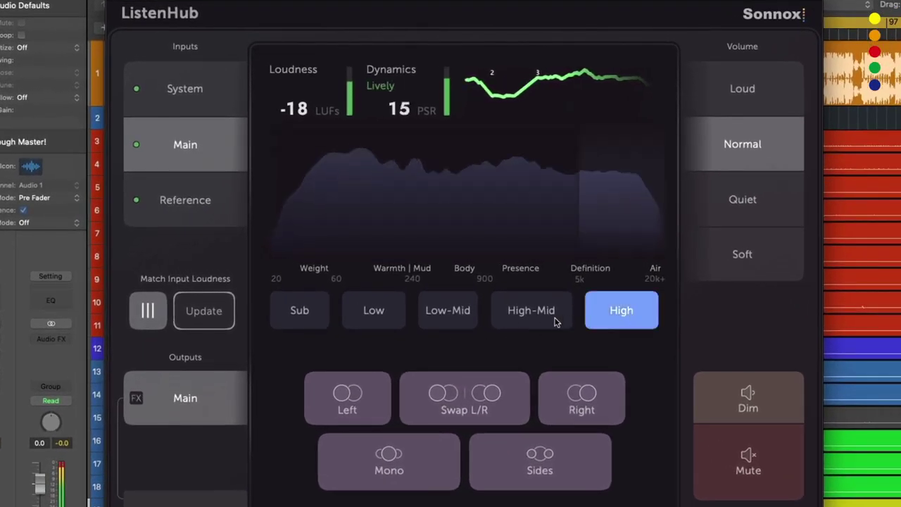
click(521, 317)
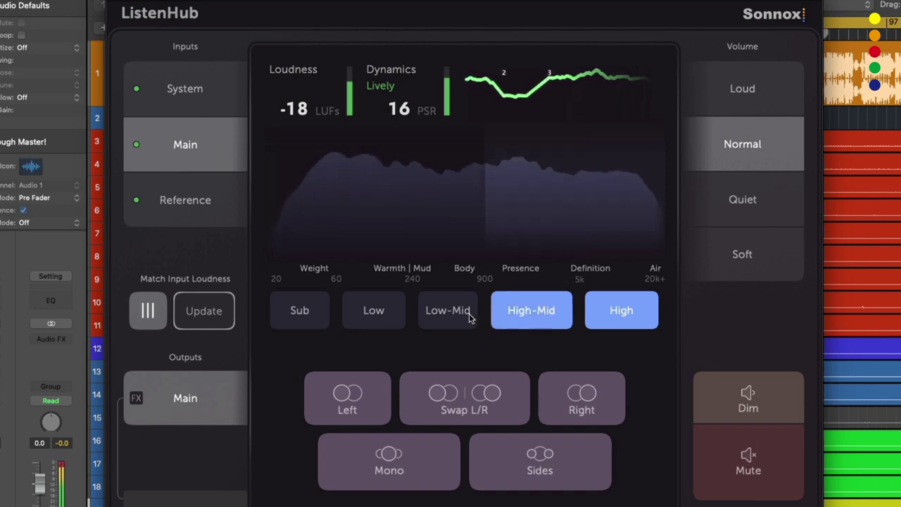
click(468, 318)
click(467, 319)
click(524, 311)
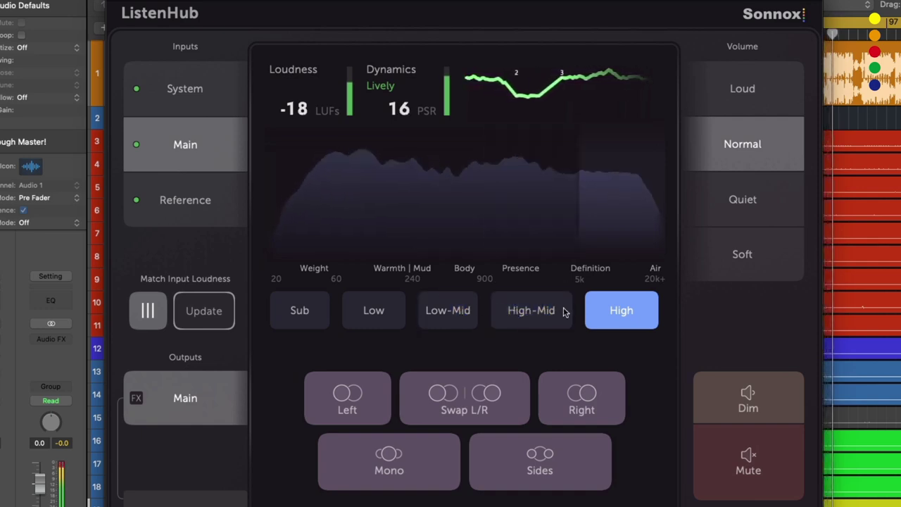
click(598, 312)
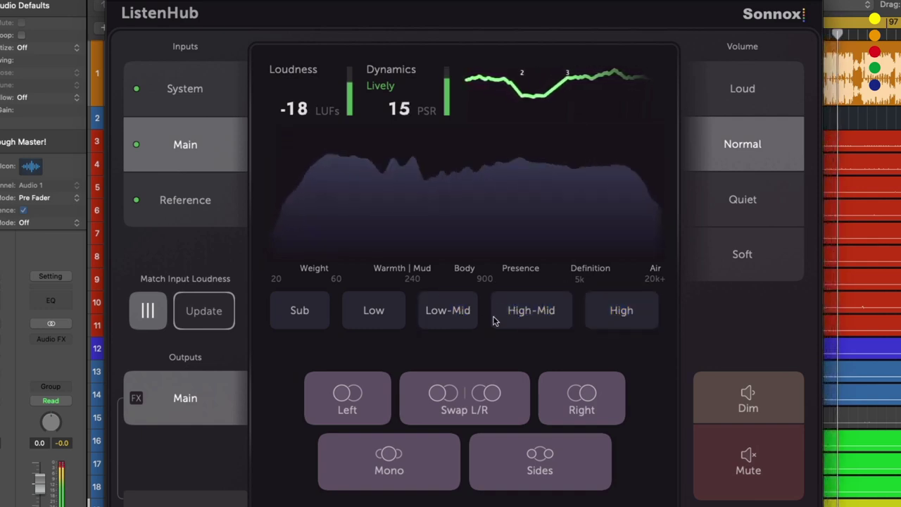
- Audition Left, Right, Swap L/R, Mono and Sides, ending on normal stereo
click(363, 394)
click(563, 395)
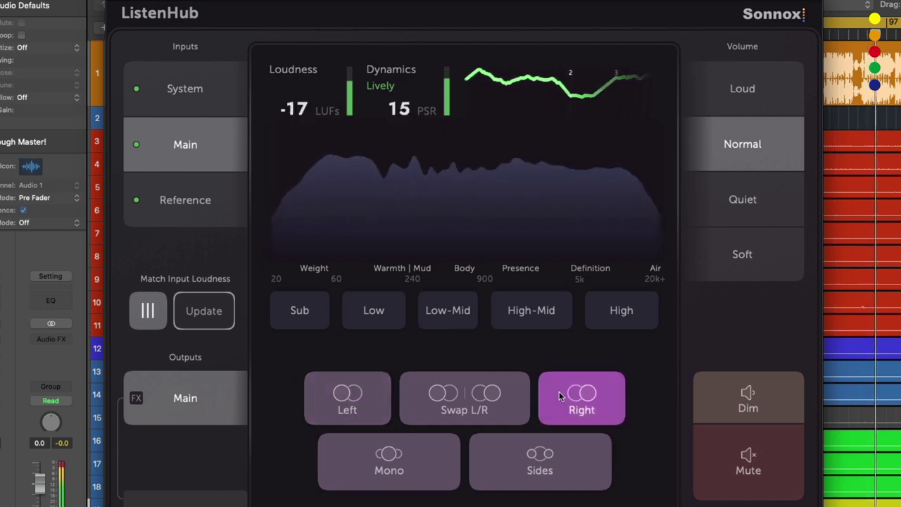
click(474, 402)
click(433, 461)
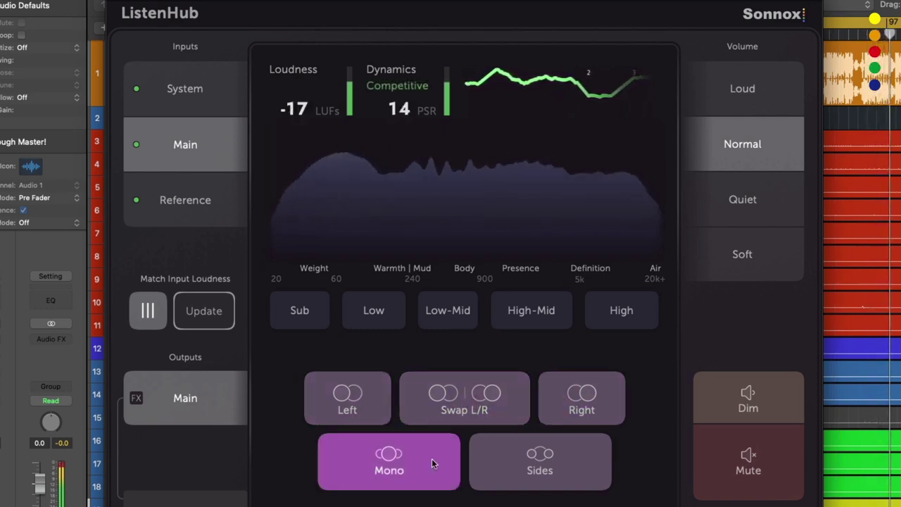
click(531, 470)
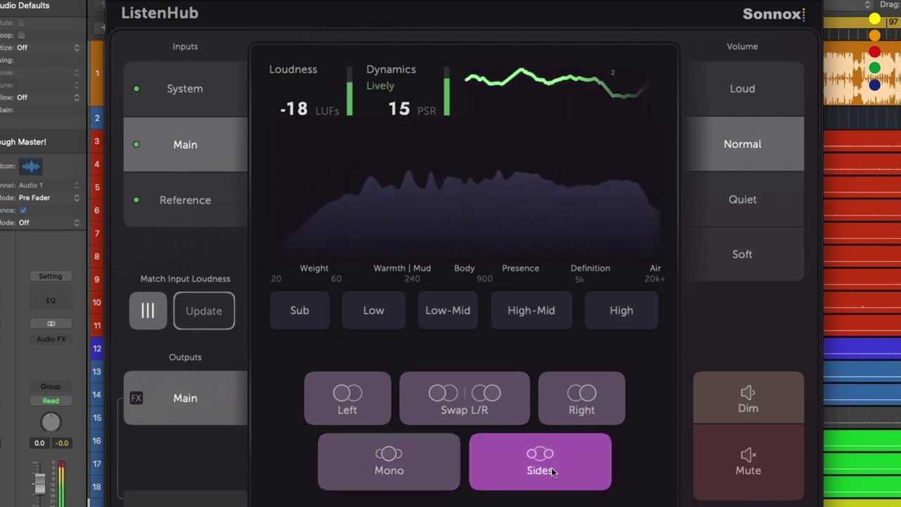
click(555, 471)
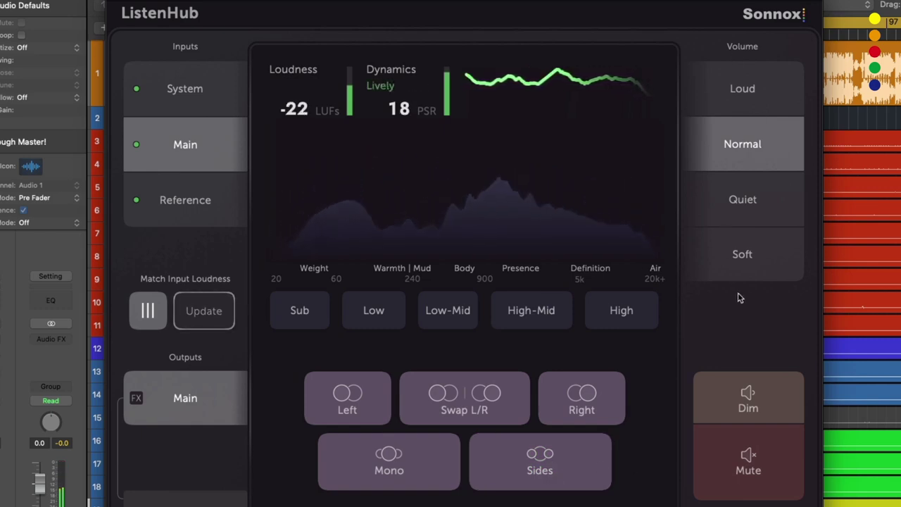
- Restart playback and try Quiet monitoring volume before going back to Normal
key(space)
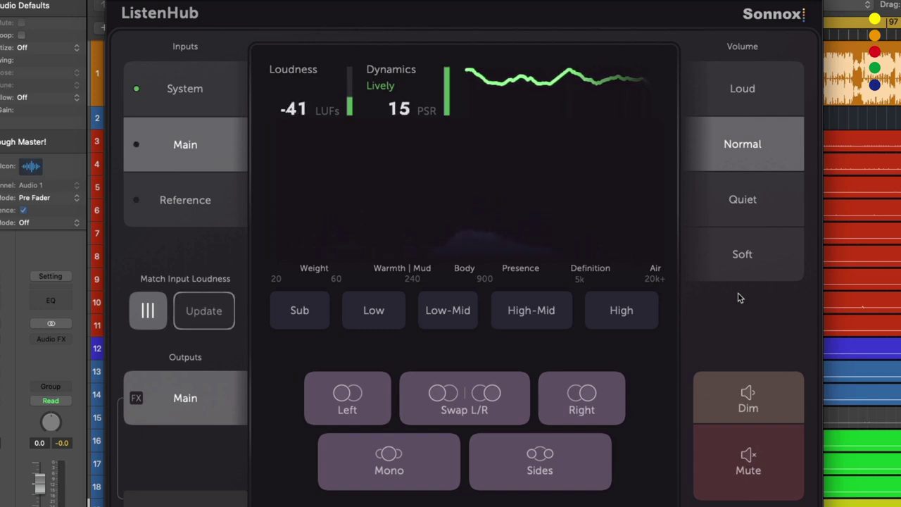
key(space)
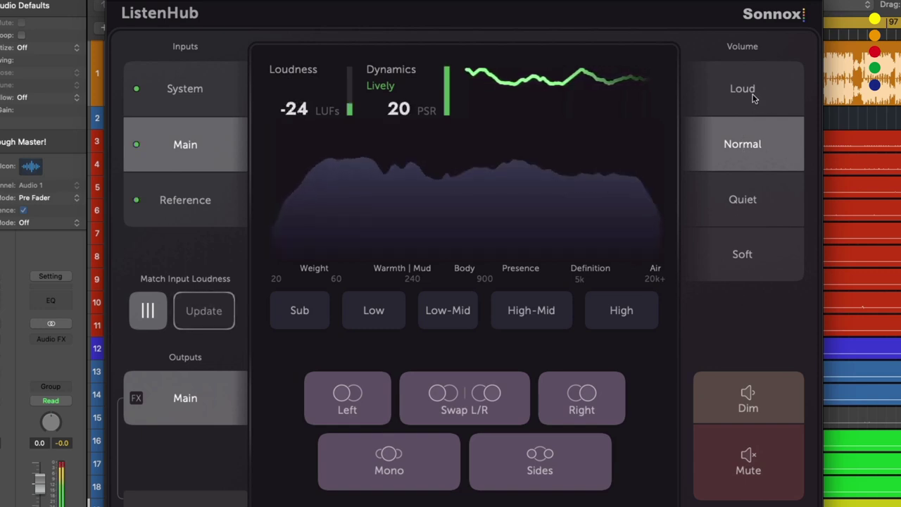
click(750, 203)
click(750, 211)
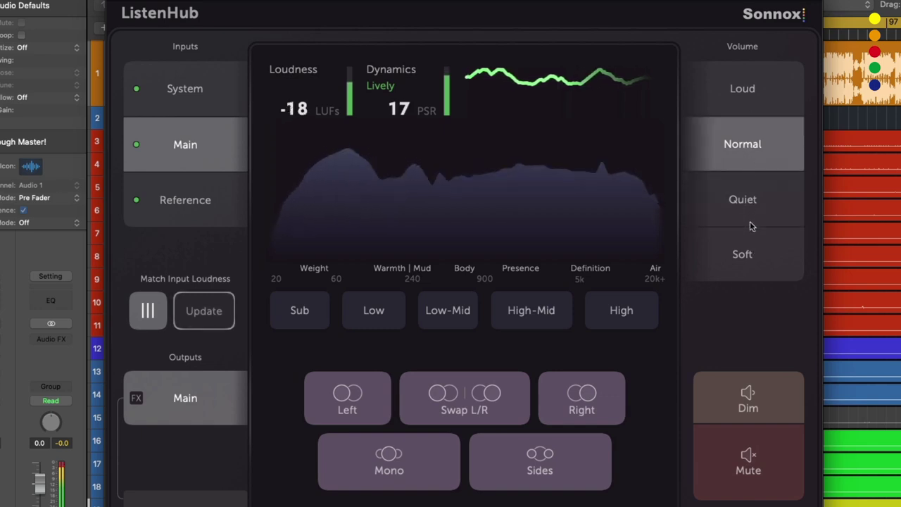
- Toggle Dim and Mute on and off, leaving both off
click(760, 387)
click(773, 410)
click(763, 451)
click(764, 446)
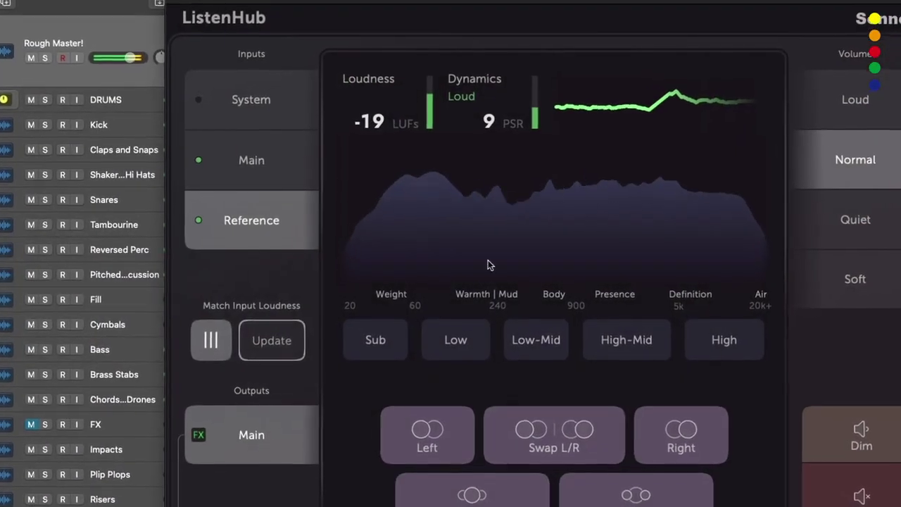
click(273, 148)
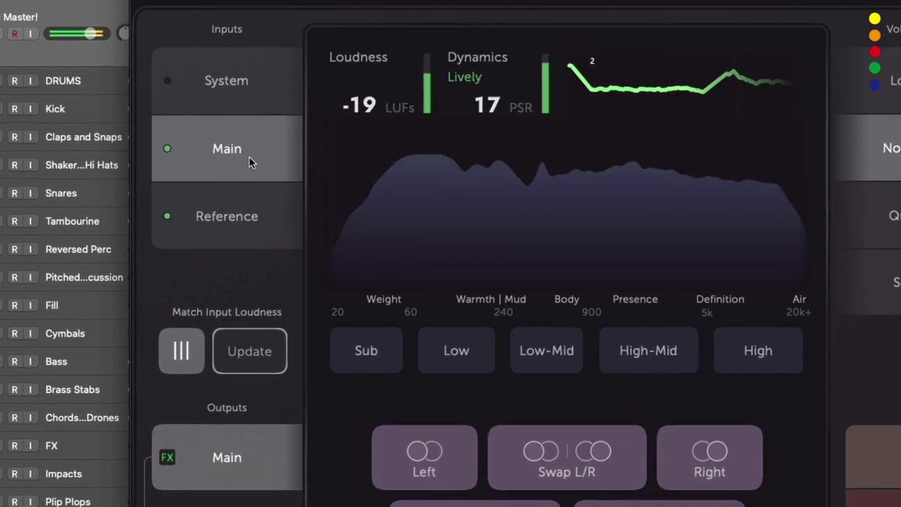
click(242, 207)
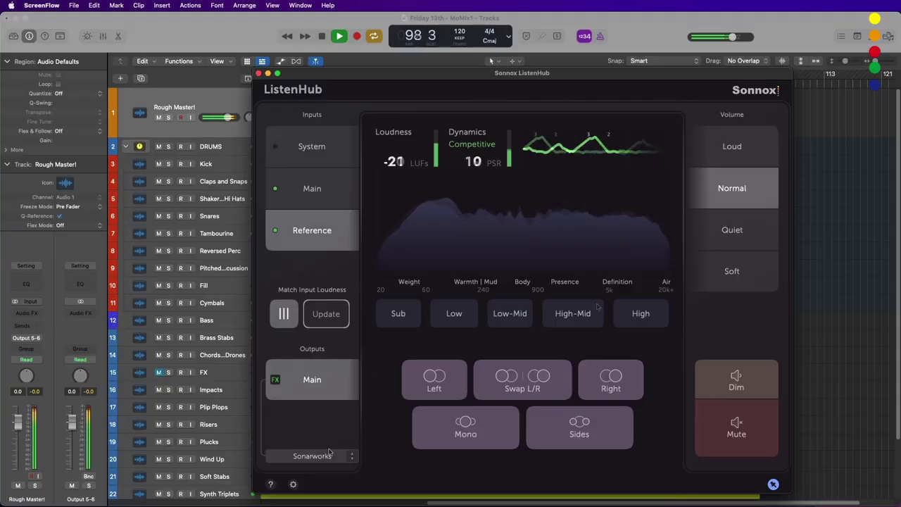
- Inspect and close SoundID Reference in the Sonarworks chain, then show the Main output's FX chain options
click(328, 456)
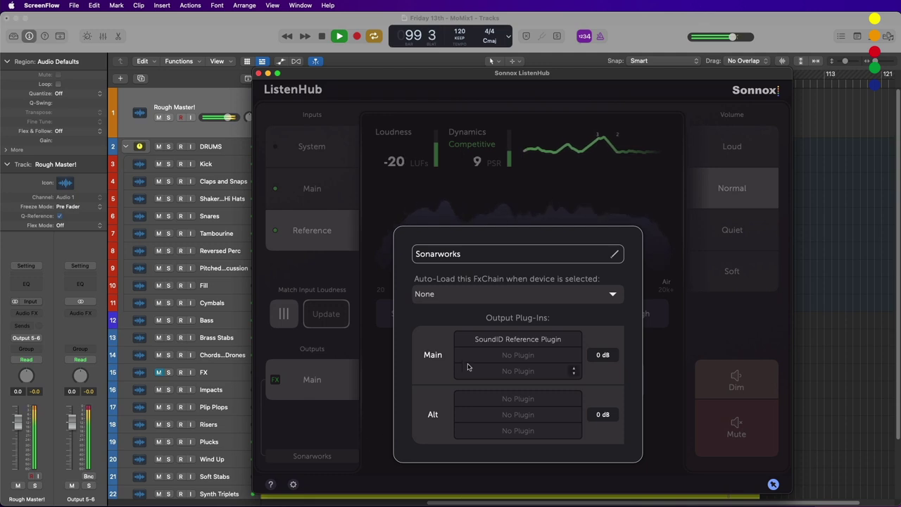
click(515, 339)
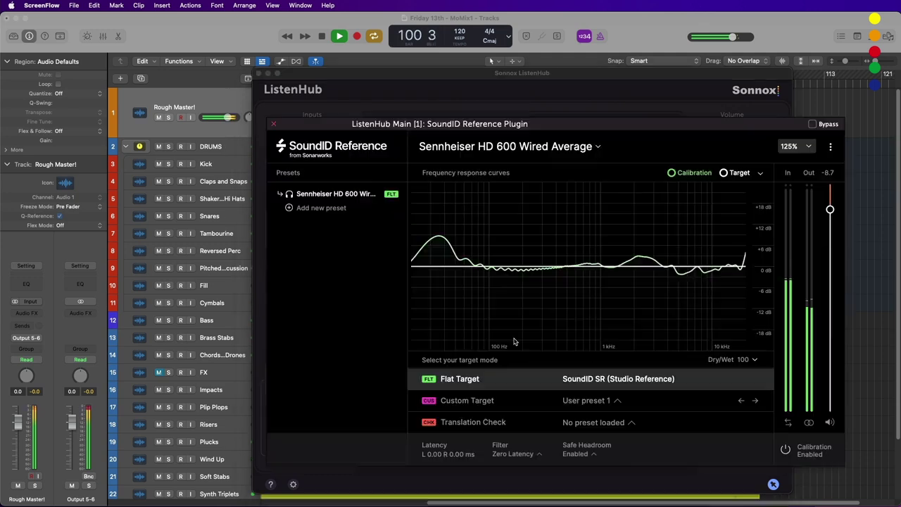
drag(540, 124, 460, 111)
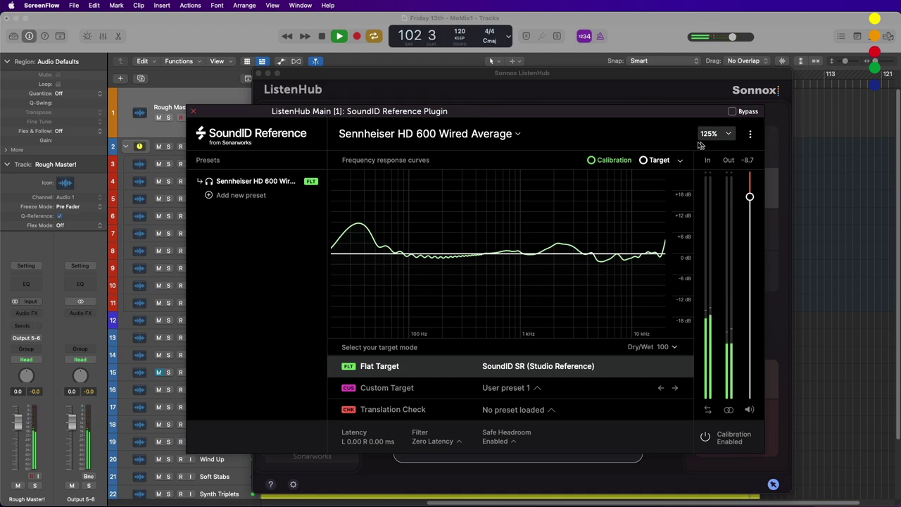
click(193, 111)
click(356, 370)
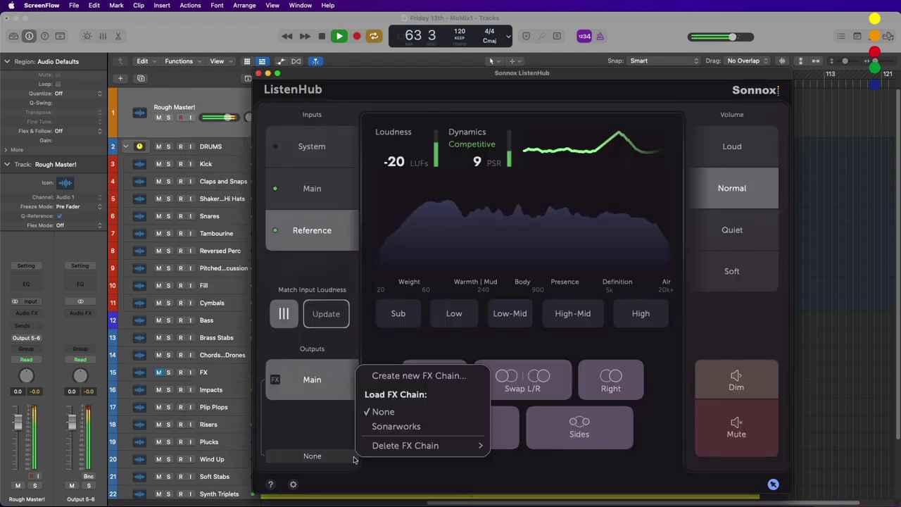
- Reload the Sonarworks chain on the Main output and start Listento streaming
click(396, 426)
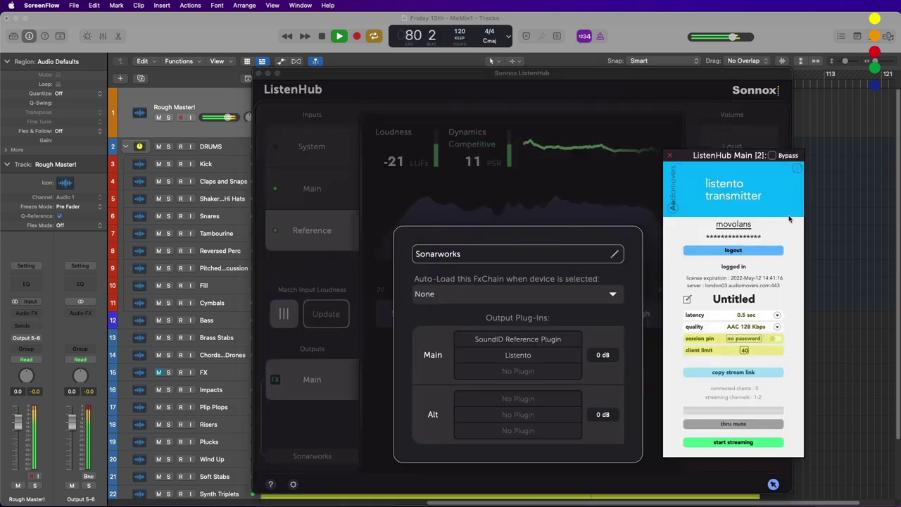
click(743, 441)
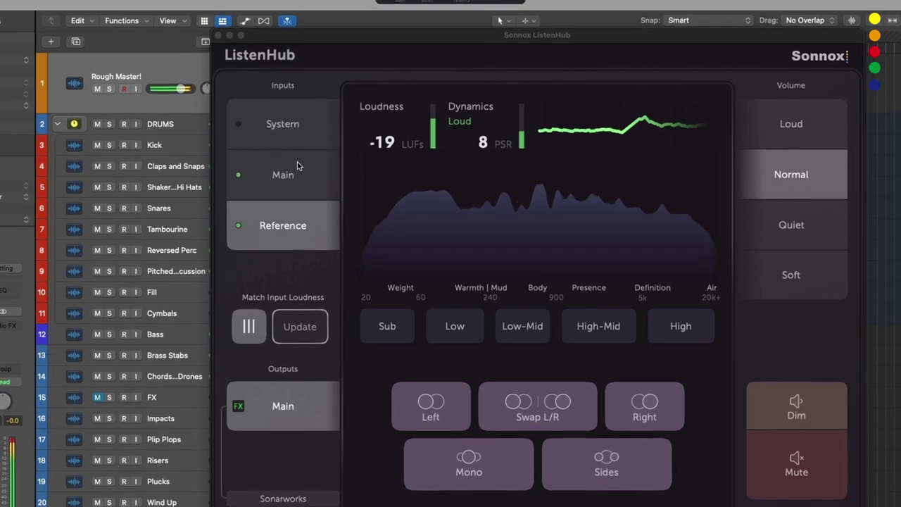
- Close the chain windows and briefly solo the Reference's High-Mid band, then unsolo it
click(300, 167)
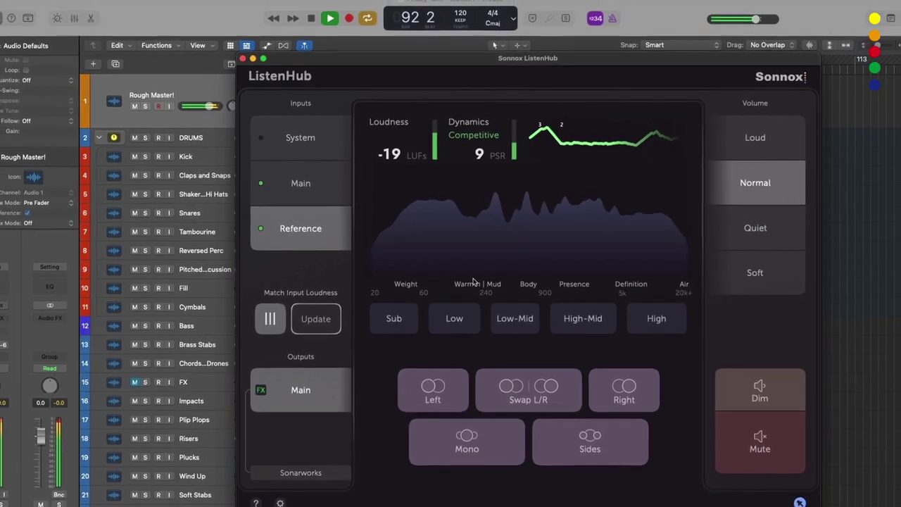
click(606, 311)
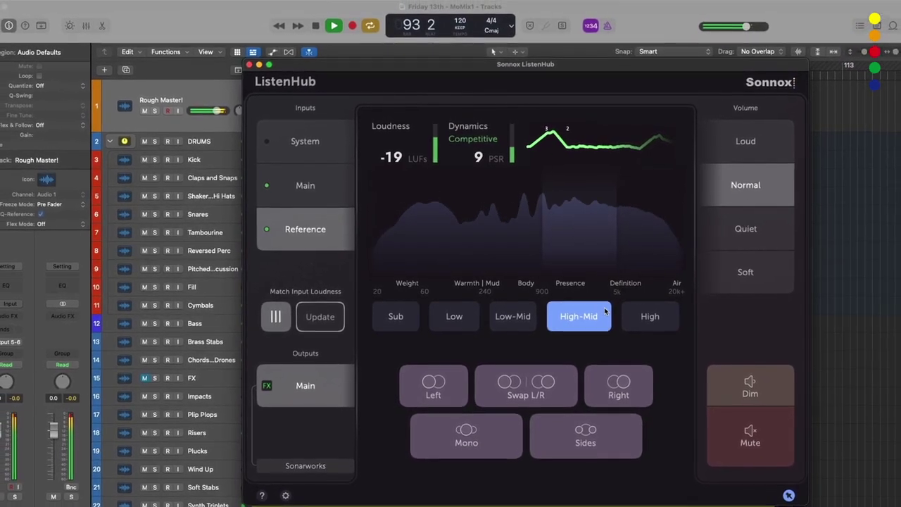
click(598, 311)
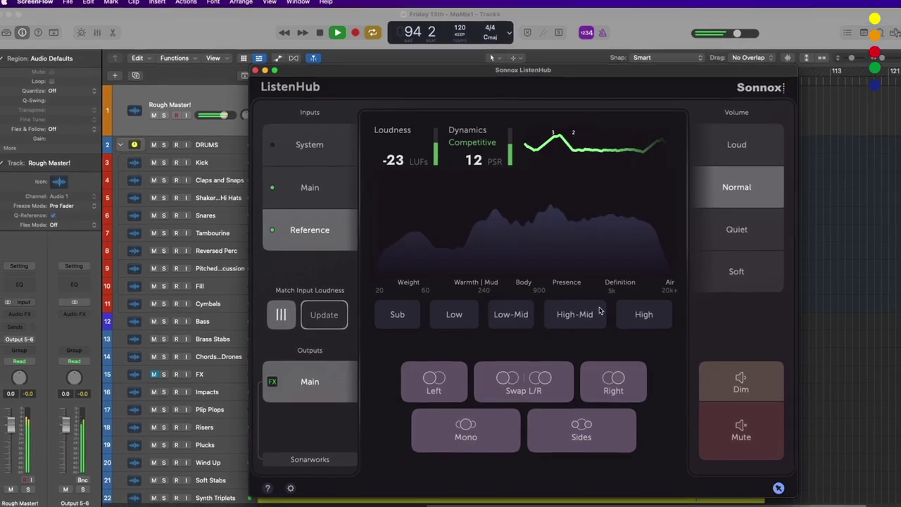